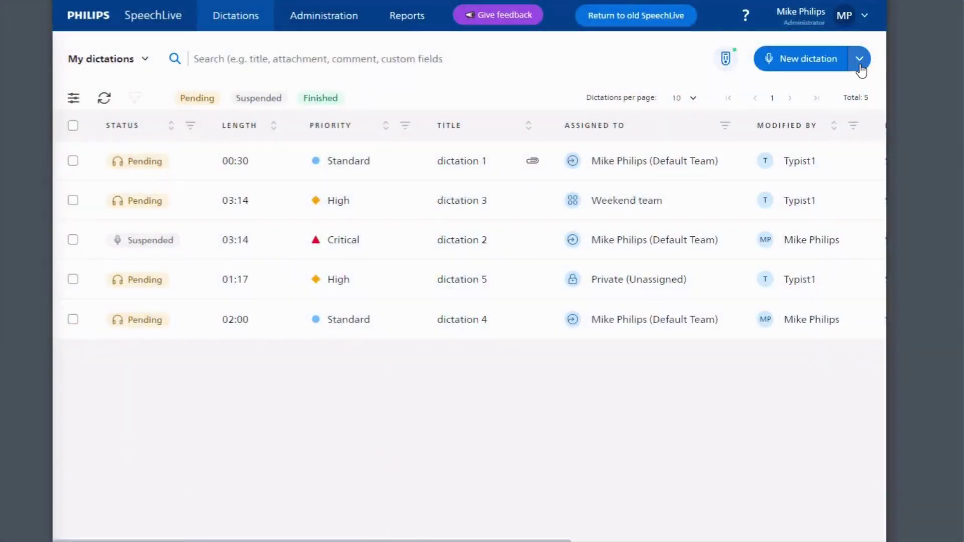
Step: Upload recording.wav as a new dictation in Philips SpeechLive
{"action": "left_click", "coordinate": [860, 68]}
{"action": "left_click", "coordinate": [799, 135]}
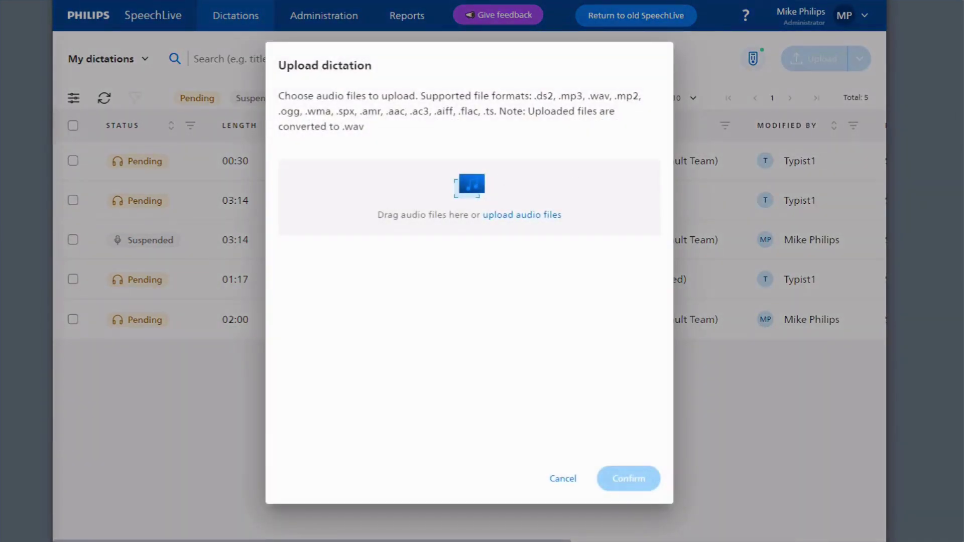
{"action": "left_click_drag", "start_coordinate": [377, 236], "coordinate": [452, 243]}
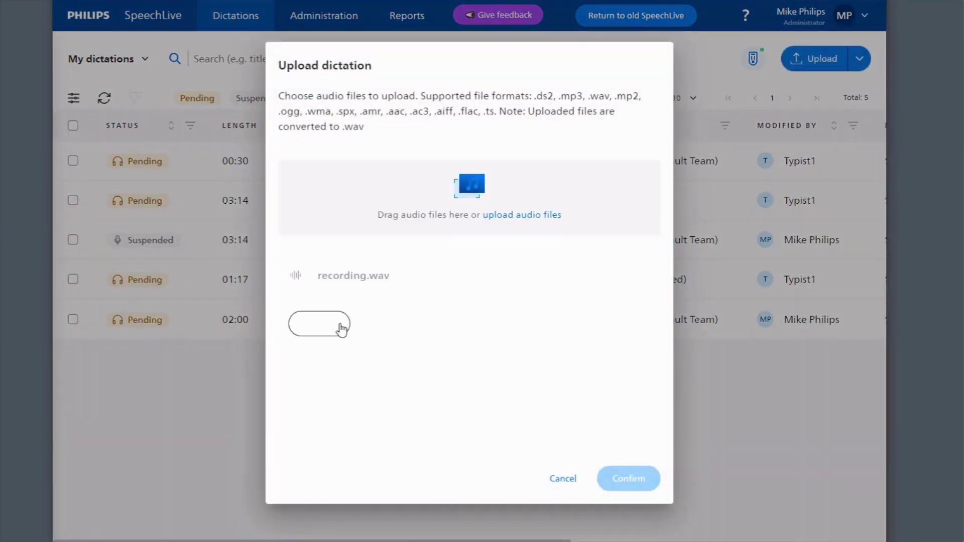
{"action": "left_click", "coordinate": [613, 477]}
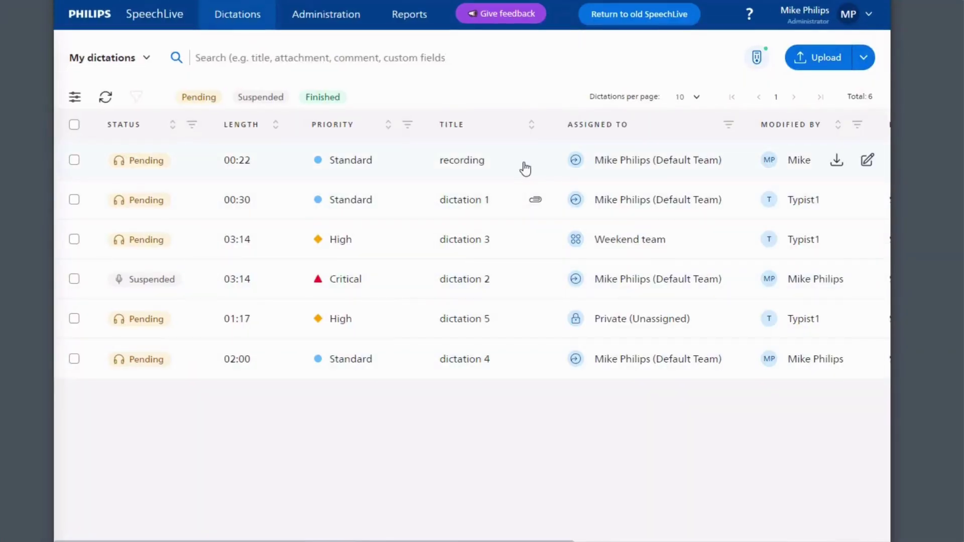
Step: Send the recording dictation for English single-speaker speech recognition
{"action": "left_click", "coordinate": [525, 168]}
{"action": "left_click", "coordinate": [750, 98]}
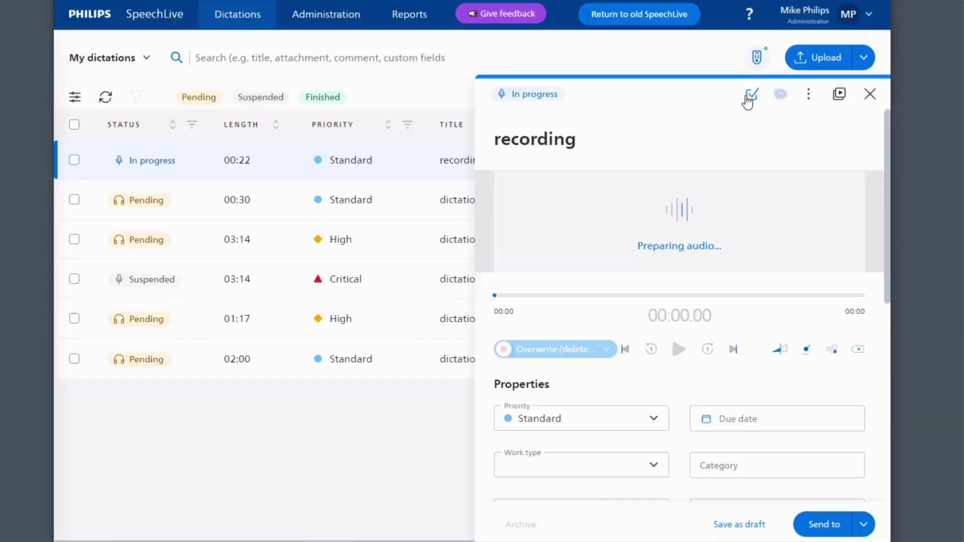
{"action": "left_click", "coordinate": [862, 525]}
{"action": "left_click", "coordinate": [810, 479]}
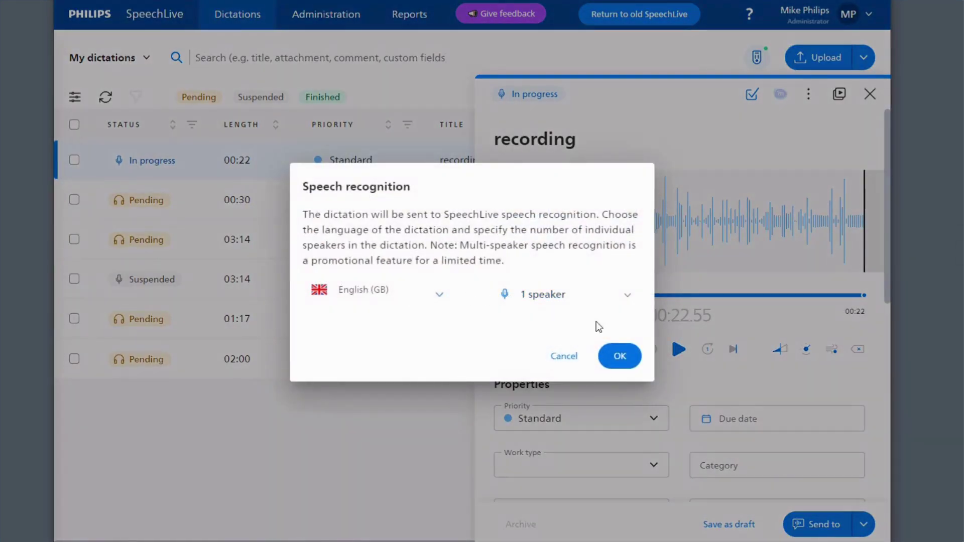
{"action": "left_click", "coordinate": [619, 357]}
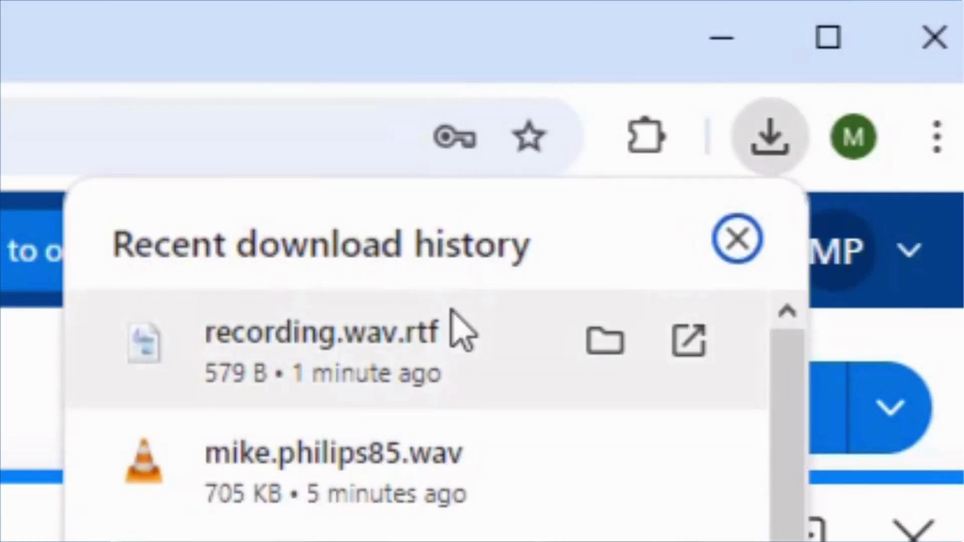
Step: Open the downloaded transcript of the recording
{"action": "left_click", "coordinate": [461, 327]}
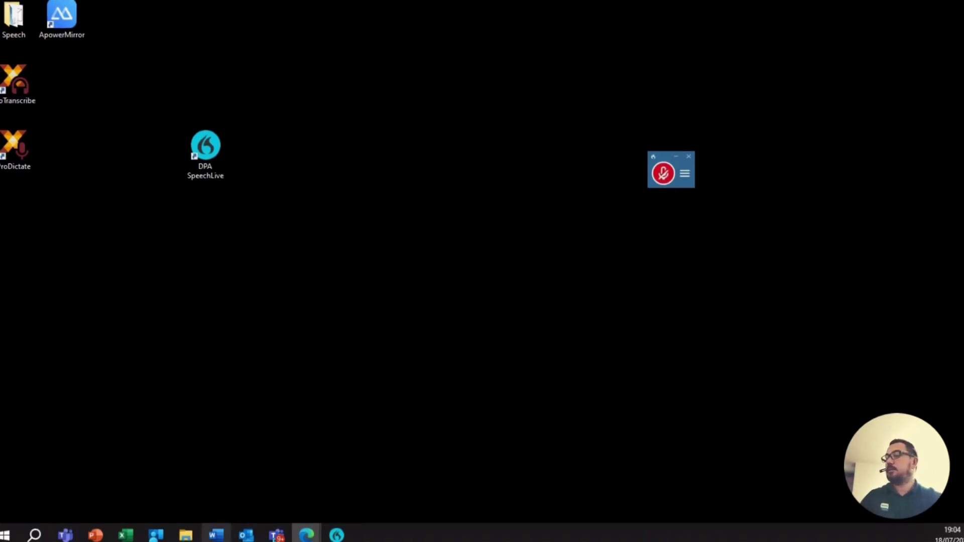
Step: Bring blank Document4 forward and switch on the Dragon microphone for dictation
{"action": "left_click", "coordinate": [217, 536]}
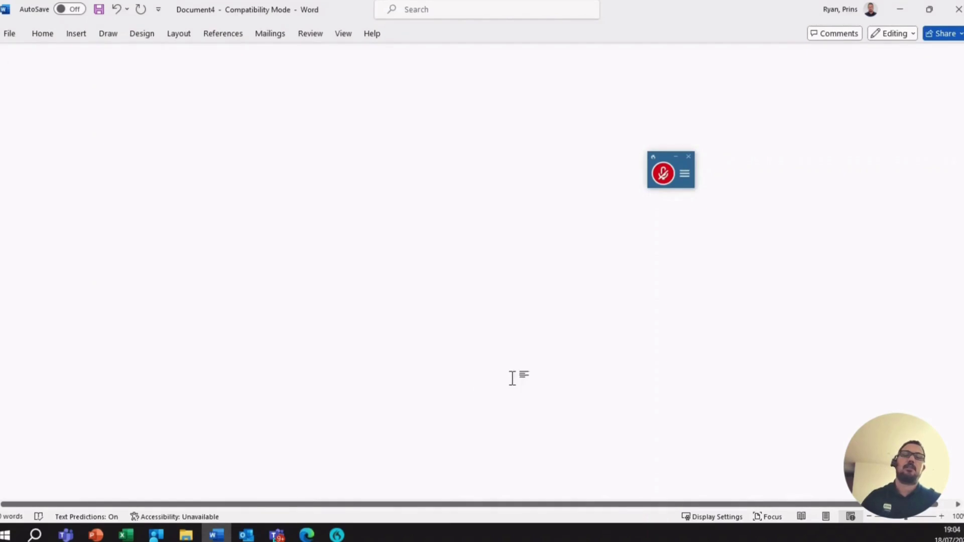
{"action": "left_click", "coordinate": [662, 179]}
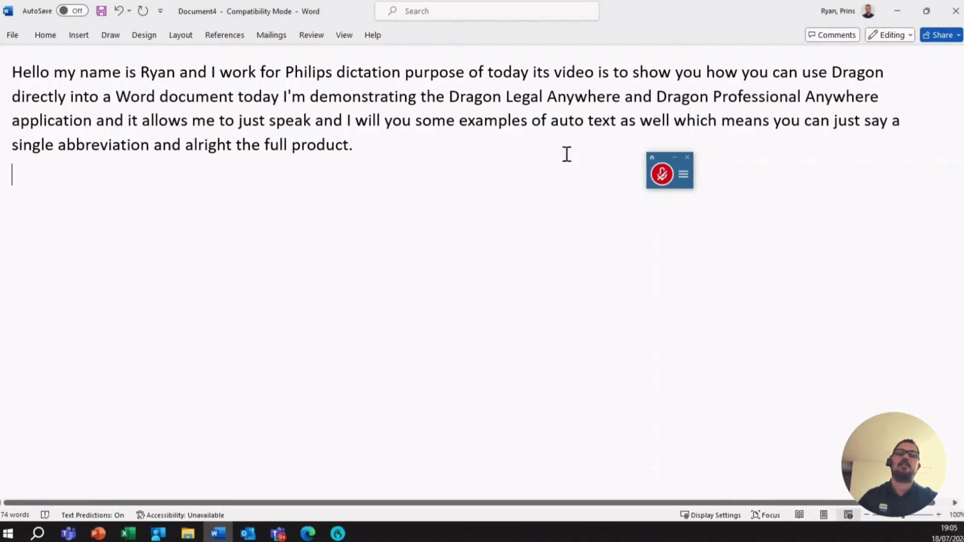
Step: Switch Dragon's microphone back on to dictate the field lines and signature
{"action": "left_click", "coordinate": [661, 181]}
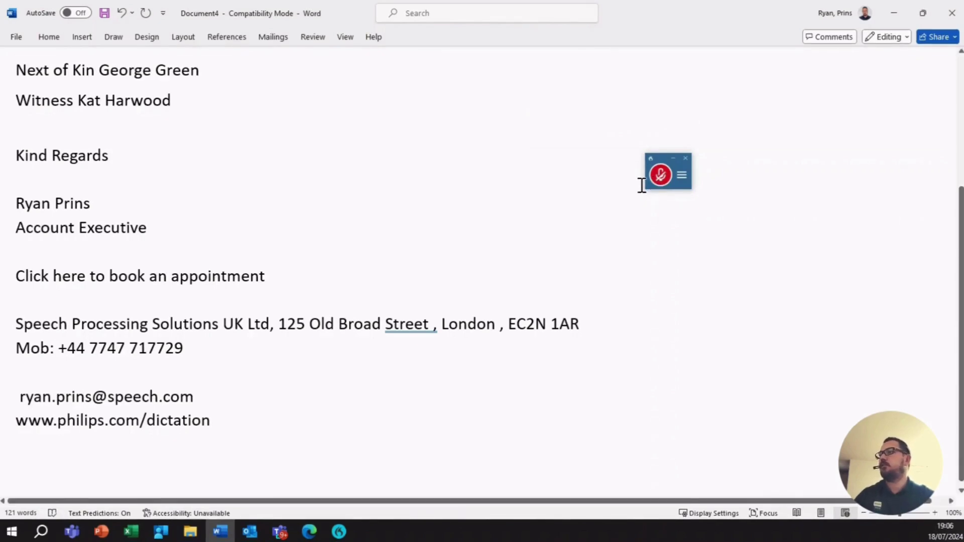
{"action": "scroll", "coordinate": [474, 302], "scroll_direction": "up", "scroll_amount": 1}
{"action": "scroll", "coordinate": [475, 301], "scroll_direction": "up", "scroll_amount": 4}
{"action": "scroll", "coordinate": [475, 301], "scroll_direction": "up", "scroll_amount": 3}
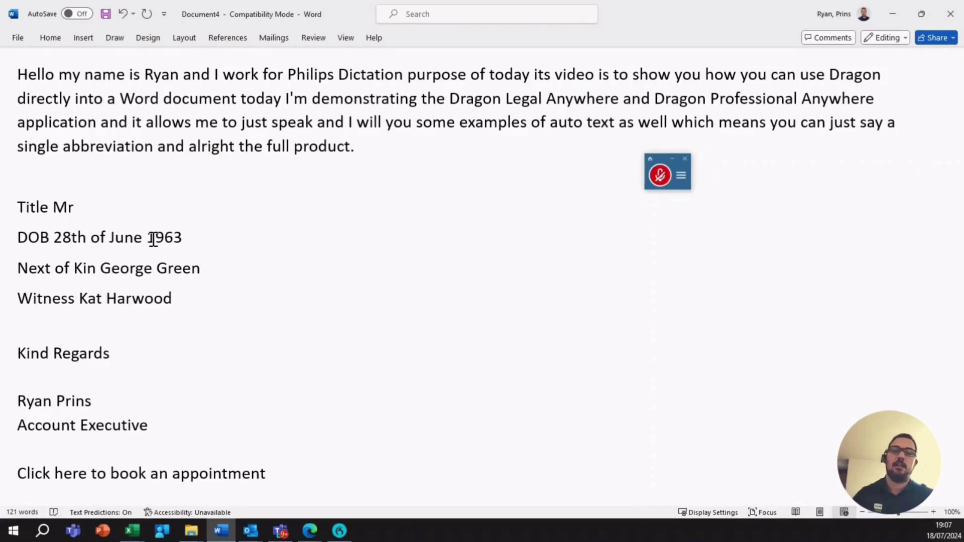
Step: Scroll down through the dictated letter and back up to review it
{"action": "scroll", "coordinate": [701, 339], "scroll_direction": "down", "scroll_amount": 2}
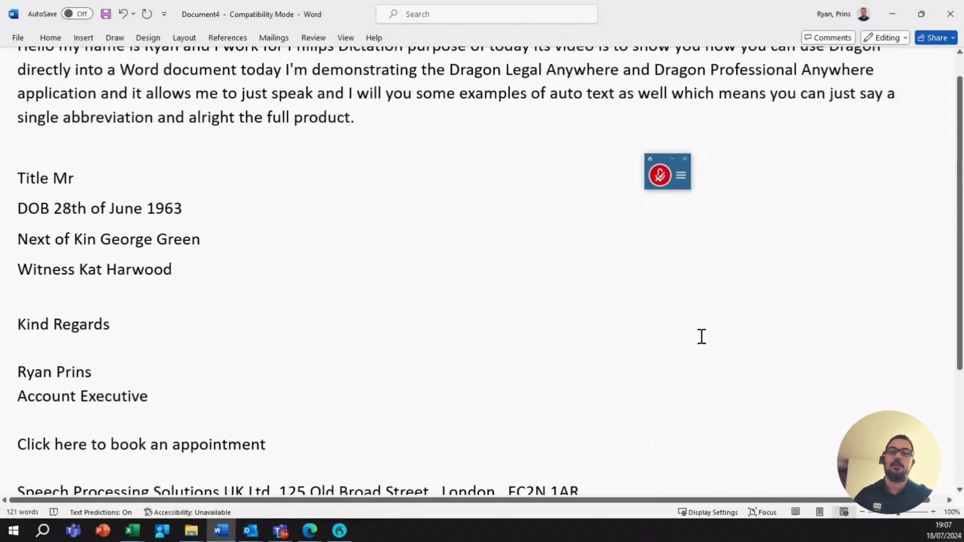
{"action": "scroll", "coordinate": [701, 334], "scroll_direction": "down", "scroll_amount": 1}
{"action": "scroll", "coordinate": [701, 334], "scroll_direction": "down", "scroll_amount": 1}
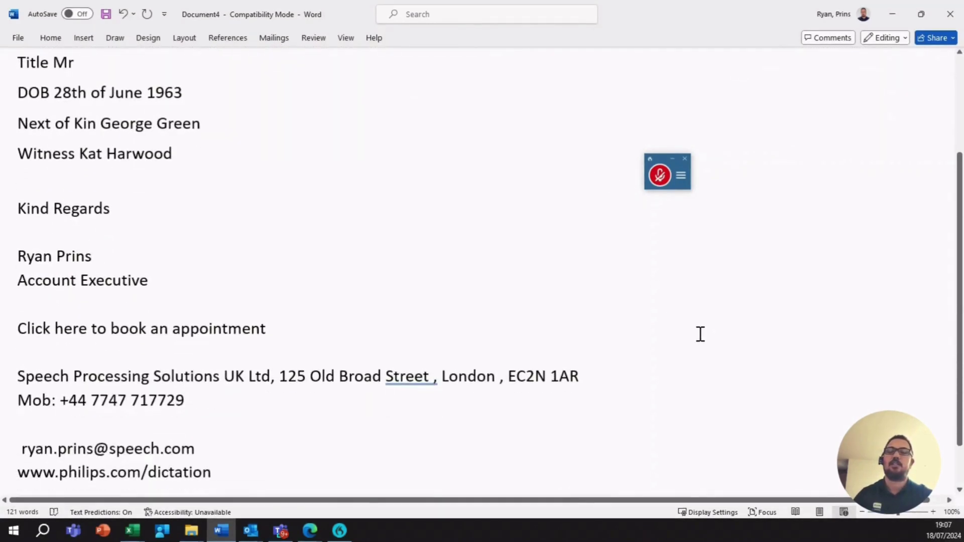
{"action": "scroll", "coordinate": [699, 333], "scroll_direction": "down", "scroll_amount": 1}
{"action": "scroll", "coordinate": [700, 333], "scroll_direction": "down", "scroll_amount": 1}
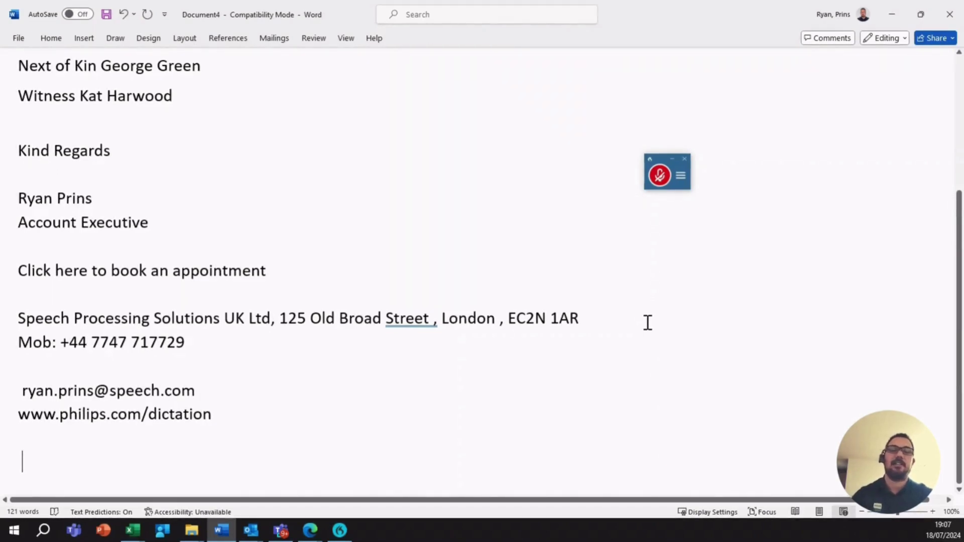
{"action": "scroll", "coordinate": [497, 295], "scroll_direction": "up", "scroll_amount": 2}
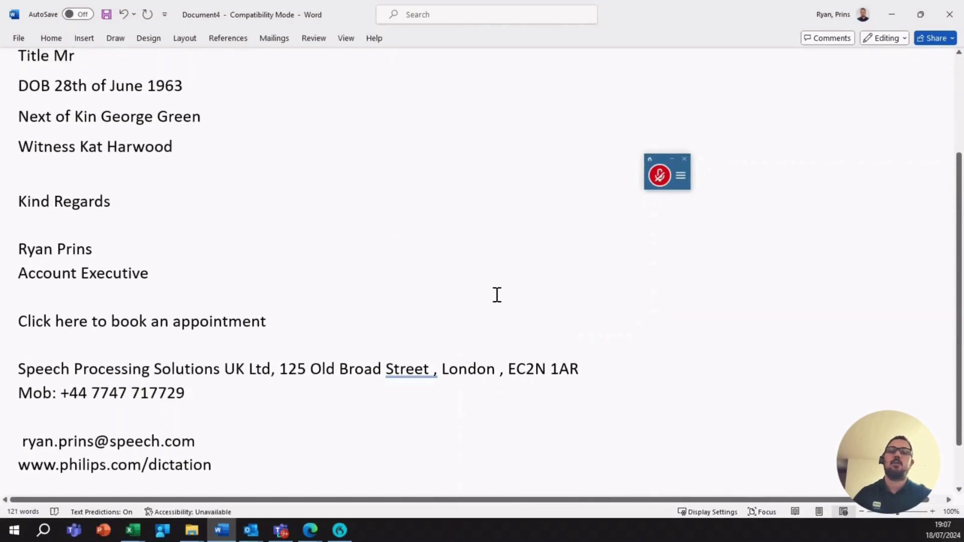
{"action": "scroll", "coordinate": [497, 295], "scroll_direction": "up", "scroll_amount": 1}
{"action": "scroll", "coordinate": [496, 294], "scroll_direction": "up", "scroll_amount": 2}
{"action": "scroll", "coordinate": [496, 294], "scroll_direction": "up", "scroll_amount": 2}
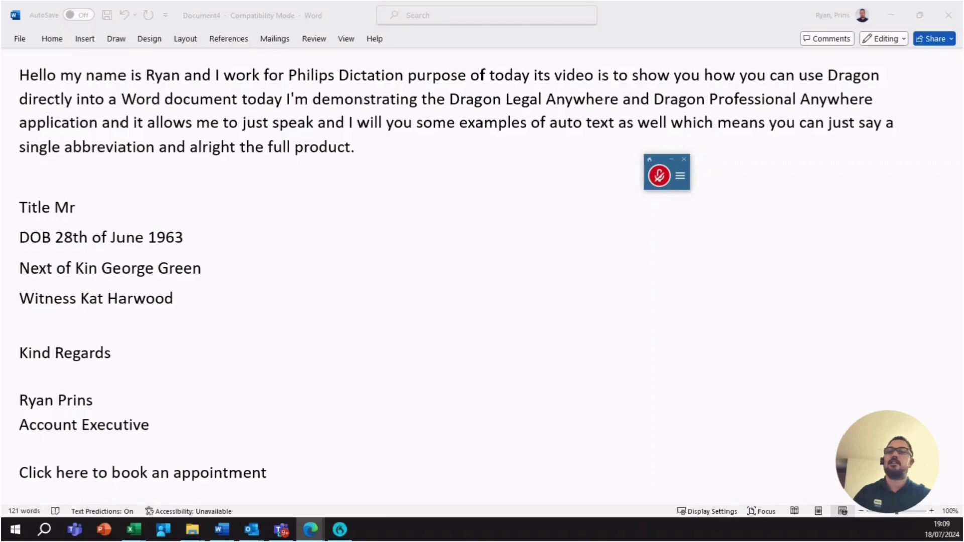
Step: Open the Dragon Anywhere widget's hamburger menu
{"action": "left_click", "coordinate": [681, 176]}
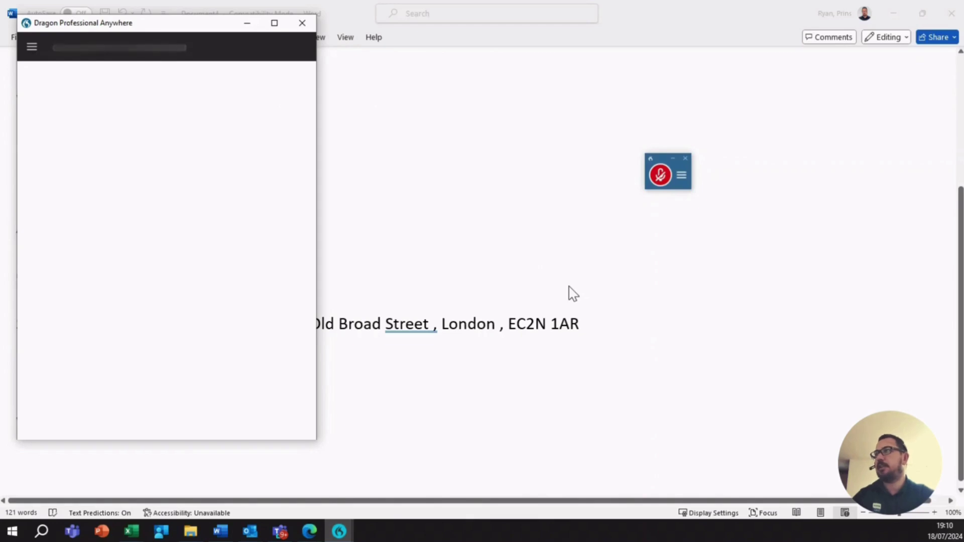
Step: Close the Dragon Professional Anywhere window, returning to the Word letter
{"action": "left_click", "coordinate": [302, 24]}
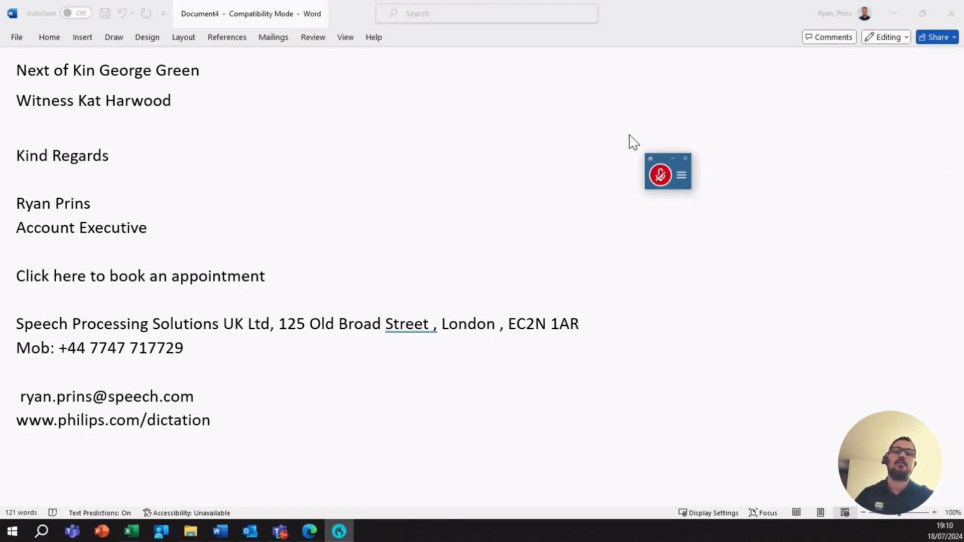
Step: Open a Dragon management window from the widget menu, close it, and reopen the menu
{"action": "left_click", "coordinate": [683, 174]}
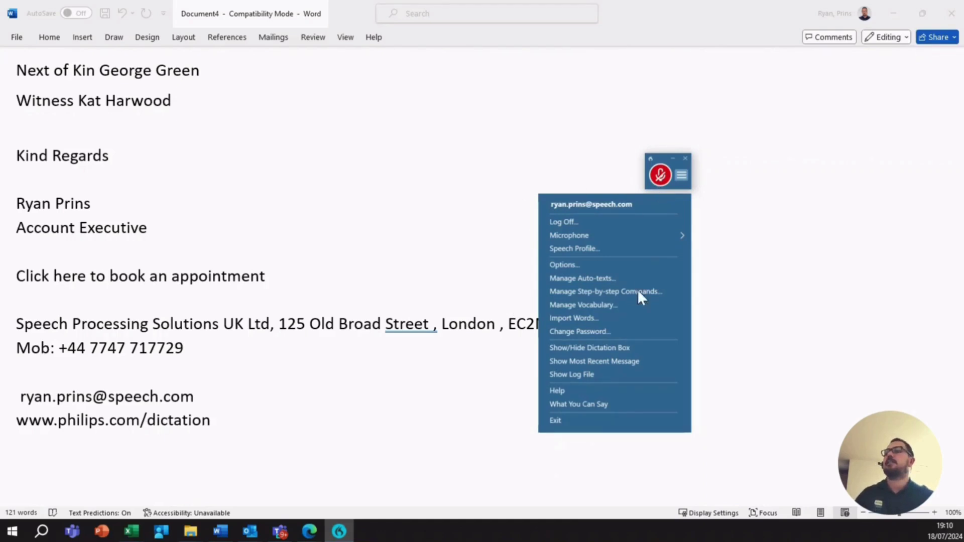
{"action": "left_click", "coordinate": [577, 280]}
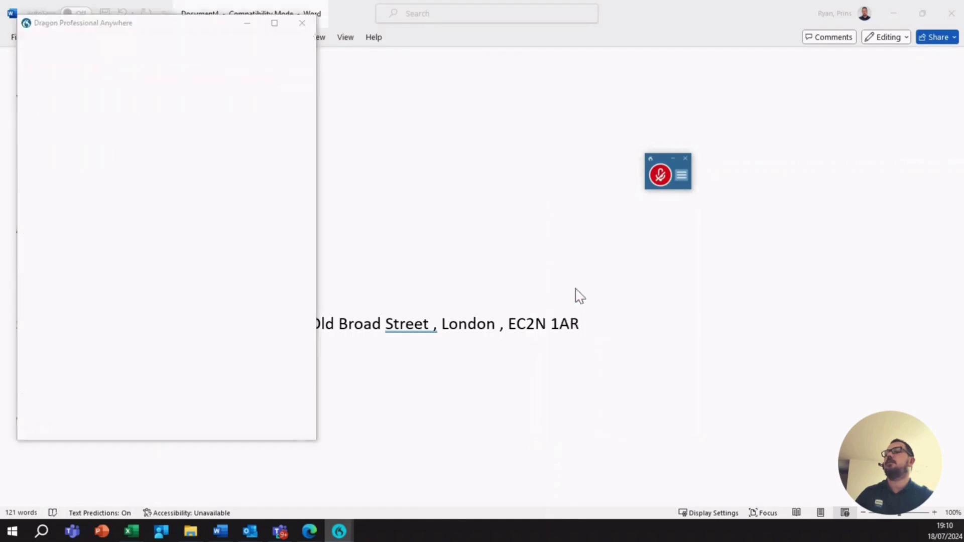
{"action": "left_click", "coordinate": [301, 26]}
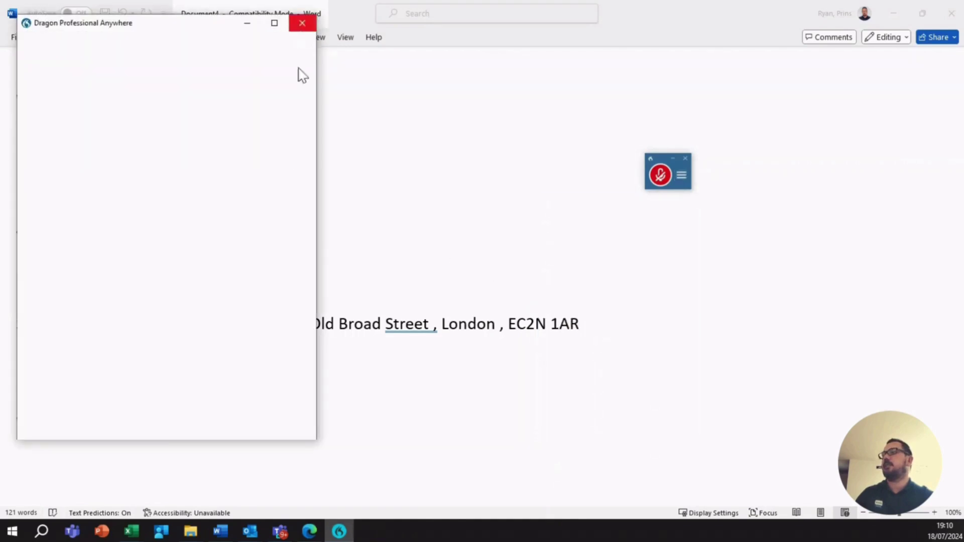
{"action": "left_click", "coordinate": [681, 175]}
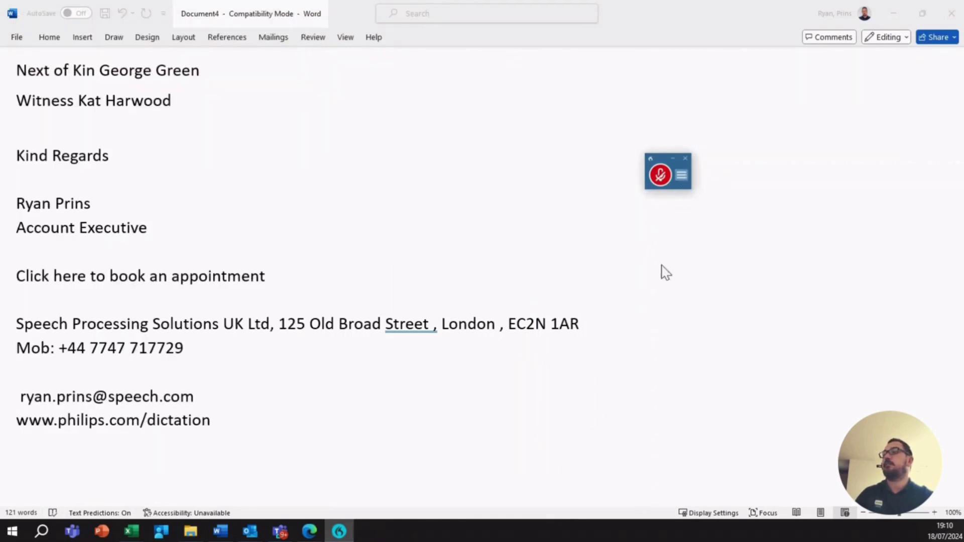
Step: Choose Manage Vocabulary to list entries like Kat, Prins and SpeechLive
{"action": "left_click", "coordinate": [600, 306]}
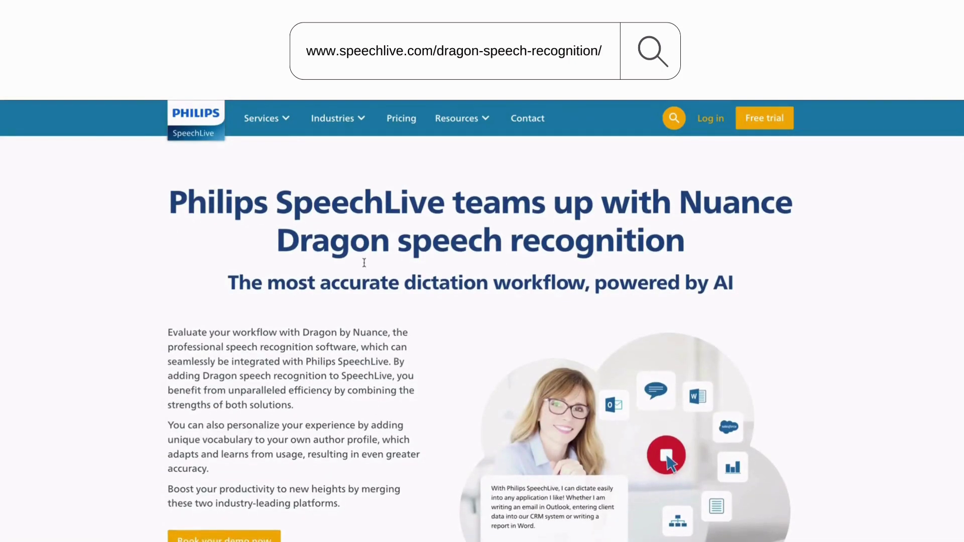
Step: Open the demo calendar and pick Tuesday 1 October 2024 at 11:30
{"action": "scroll", "coordinate": [364, 263], "scroll_direction": "down", "scroll_amount": 1}
{"action": "scroll", "coordinate": [357, 264], "scroll_direction": "down", "scroll_amount": 2}
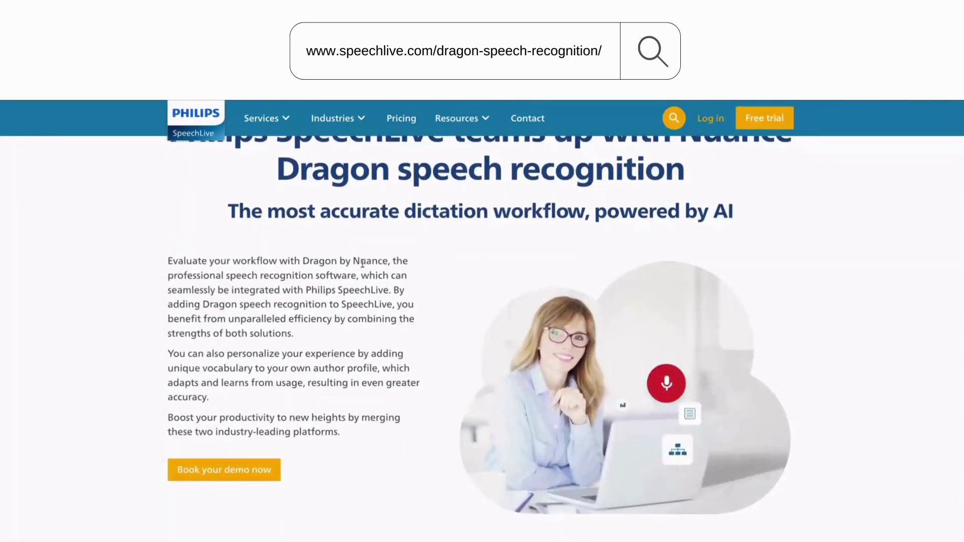
{"action": "left_click", "coordinate": [245, 477]}
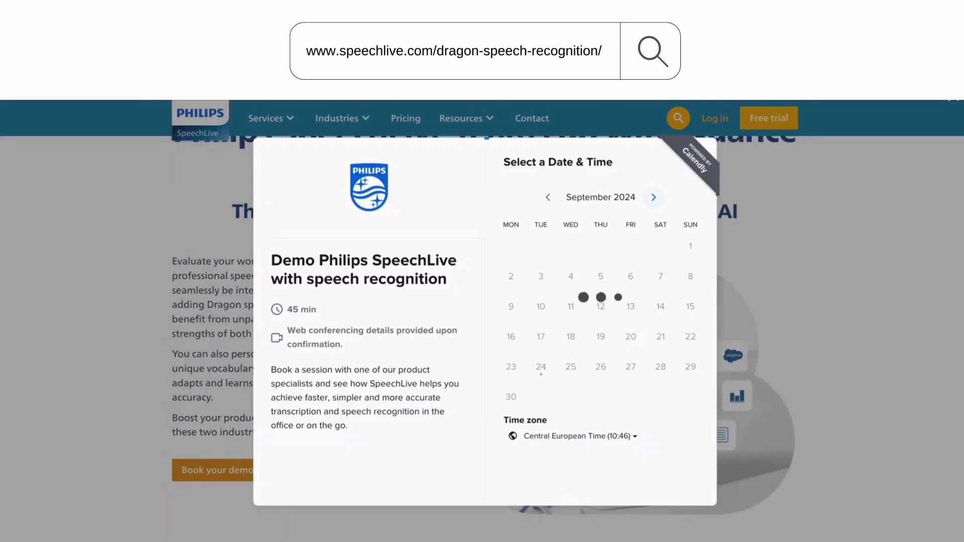
{"action": "left_click", "coordinate": [654, 197]}
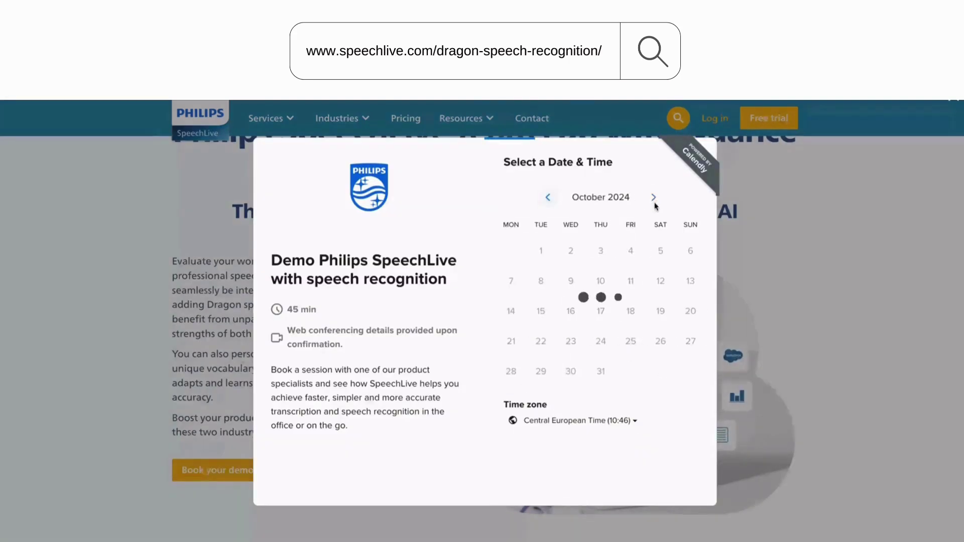
{"action": "left_click", "coordinate": [541, 250]}
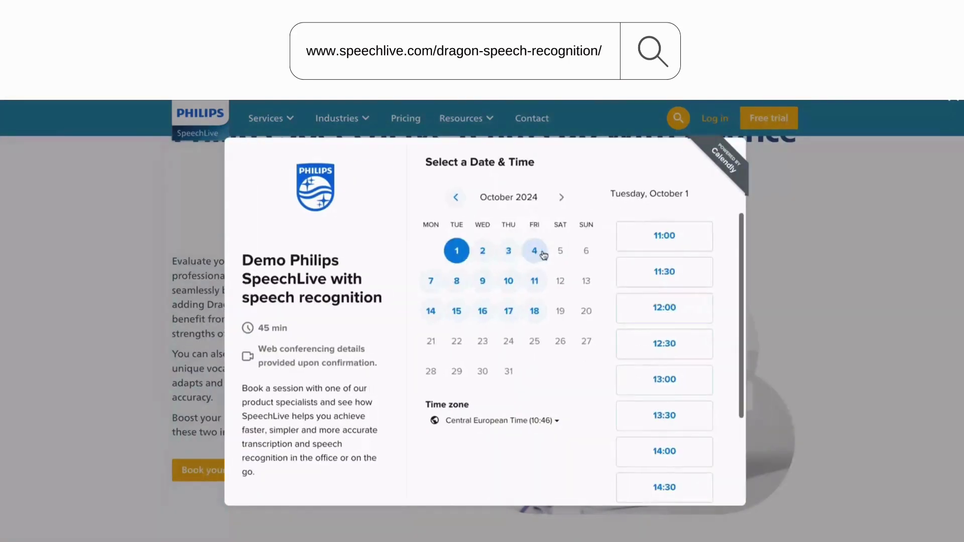
{"action": "left_click", "coordinate": [625, 277]}
Step: Confirm the 11:30 slot and enter the name John Doe and his email address
{"action": "left_click", "coordinate": [669, 275]}
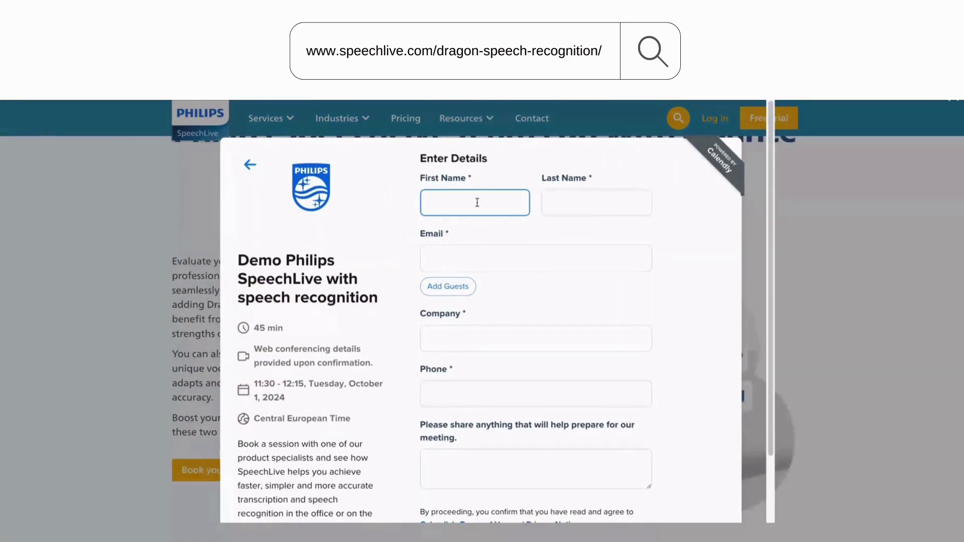
{"action": "type", "text": "John"}
{"action": "left_click", "coordinate": [574, 202]}
{"action": "type", "text": "D"}
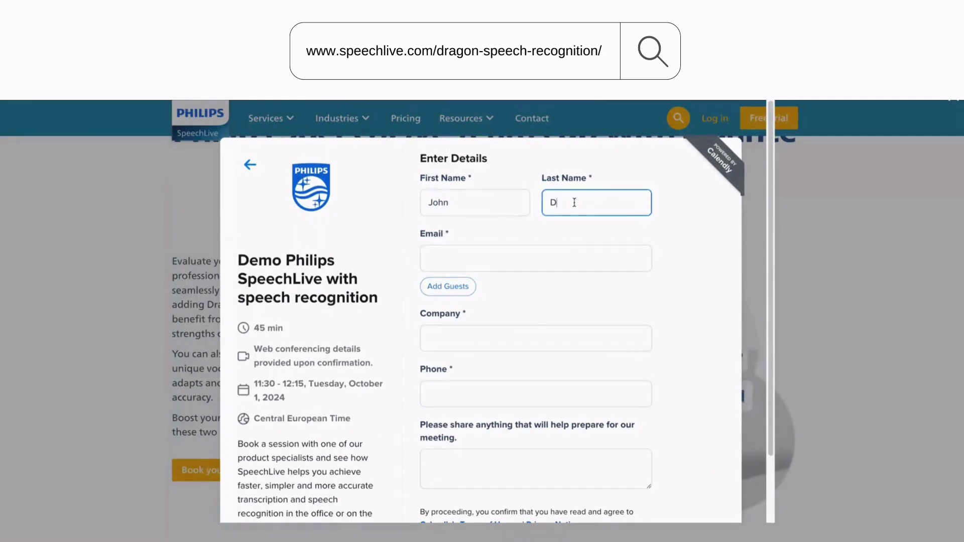
{"action": "type", "text": "oe"}
{"action": "left_click", "coordinate": [526, 248]}
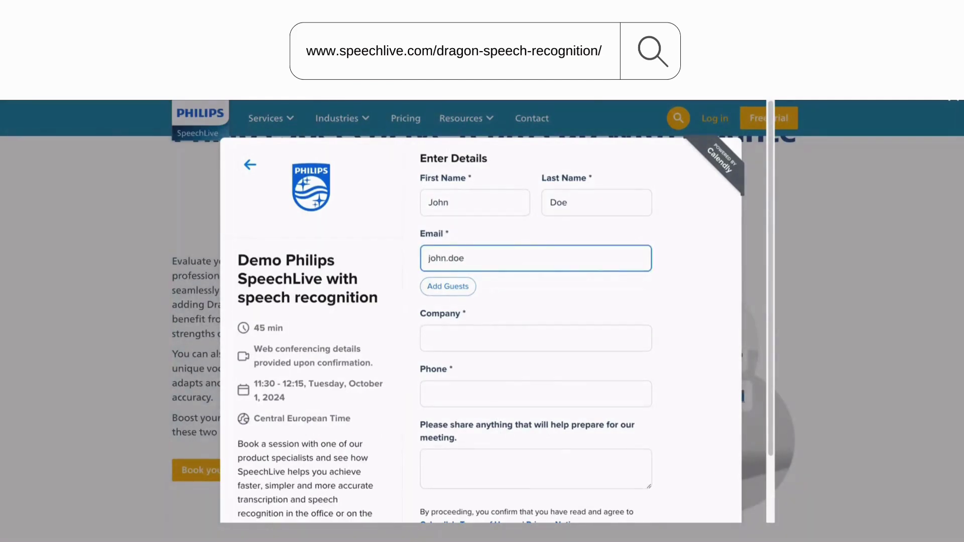
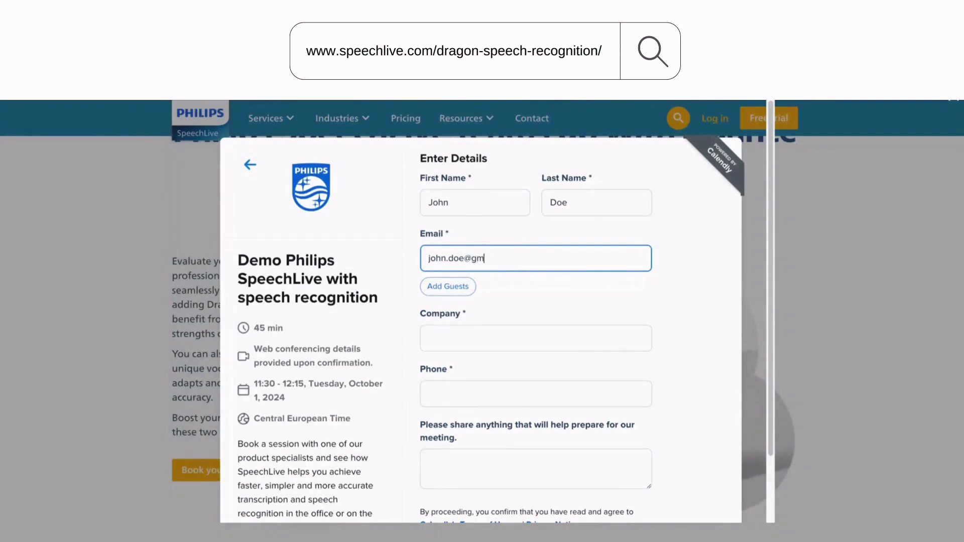
{"action": "left_click", "coordinate": [502, 348]}
{"action": "type", "text": "Law F"}
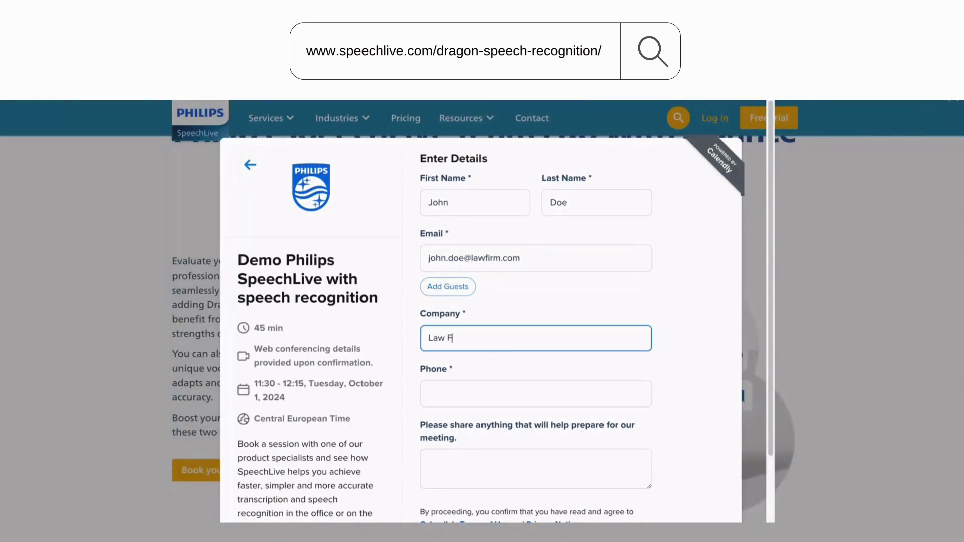
{"action": "type", "text": "irm"}
{"action": "left_click", "coordinate": [488, 399]}
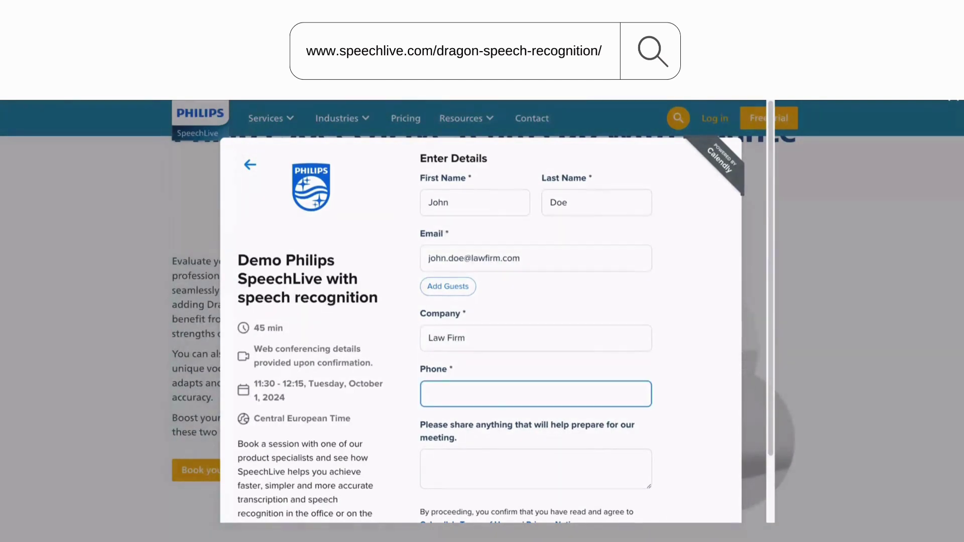
{"action": "scroll", "coordinate": [488, 502], "scroll_direction": "down", "scroll_amount": 2}
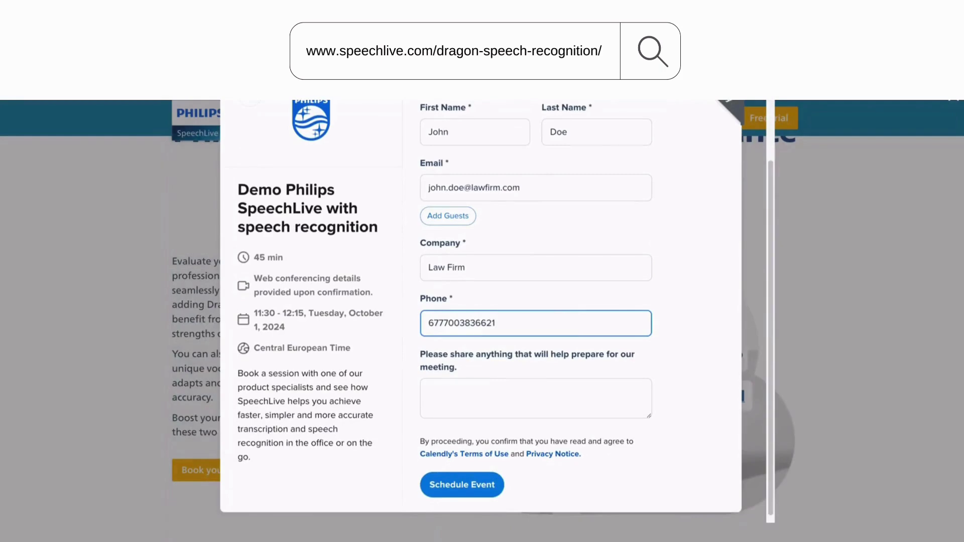
{"action": "left_click", "coordinate": [491, 485]}
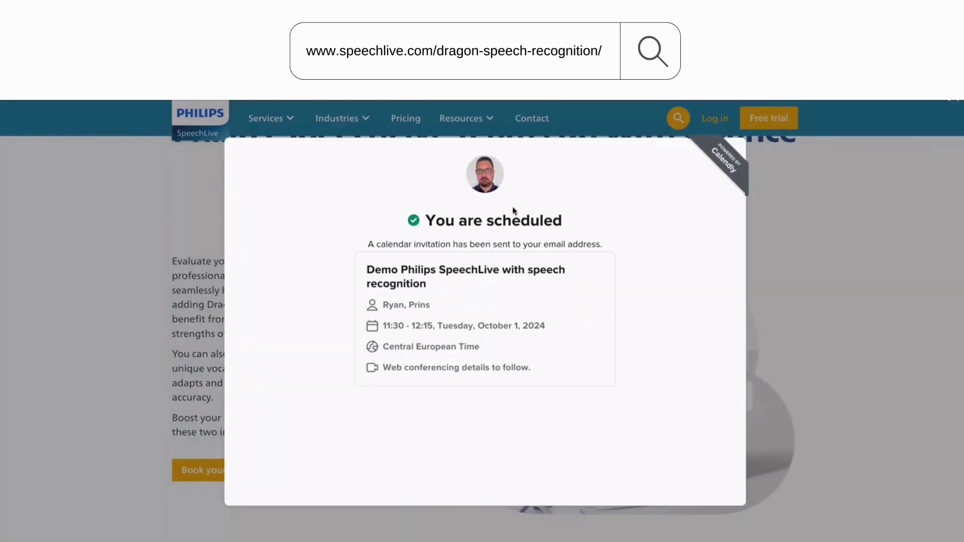